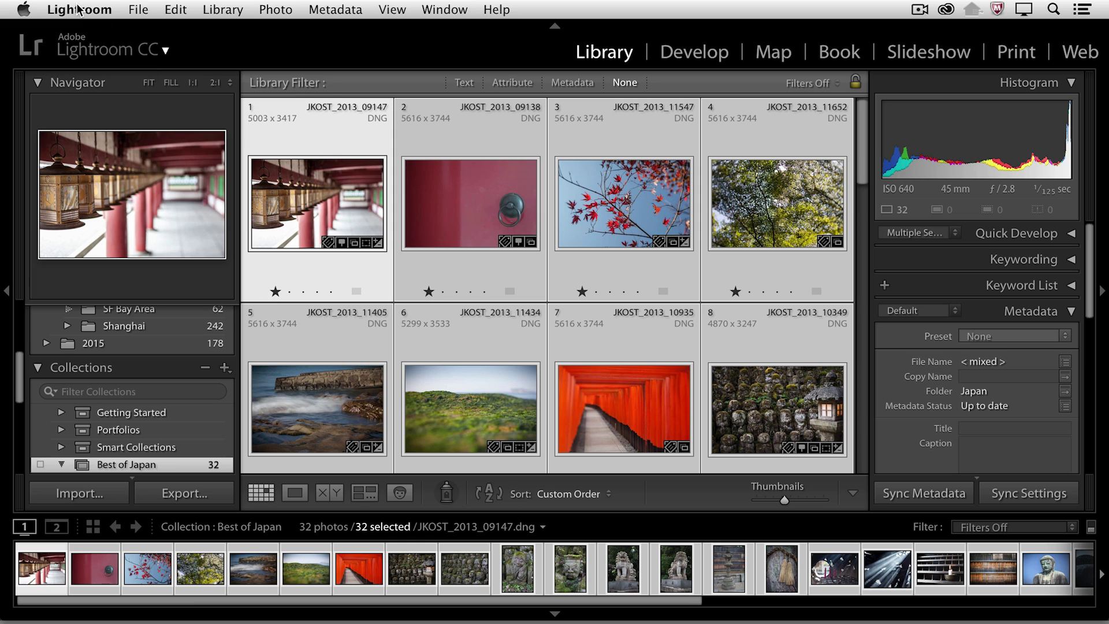
Open Identity Plate Setup from the Lightroom menu
left_click(81, 9)
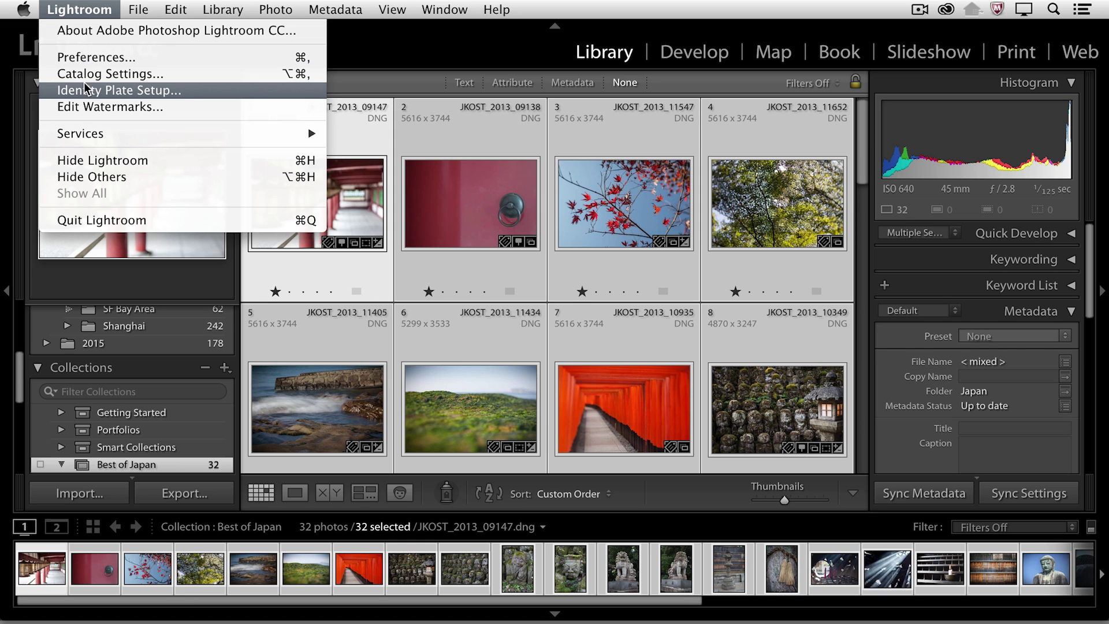
left_click(199, 90)
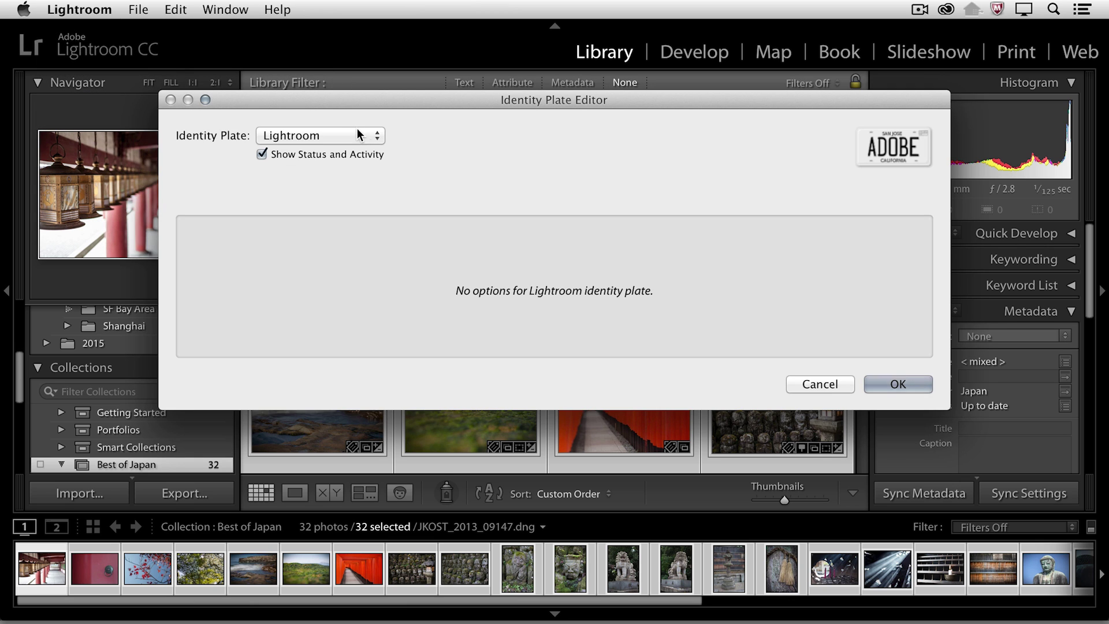
Set the identity plate to Personalized and choose a styled text plate
left_click(358, 135)
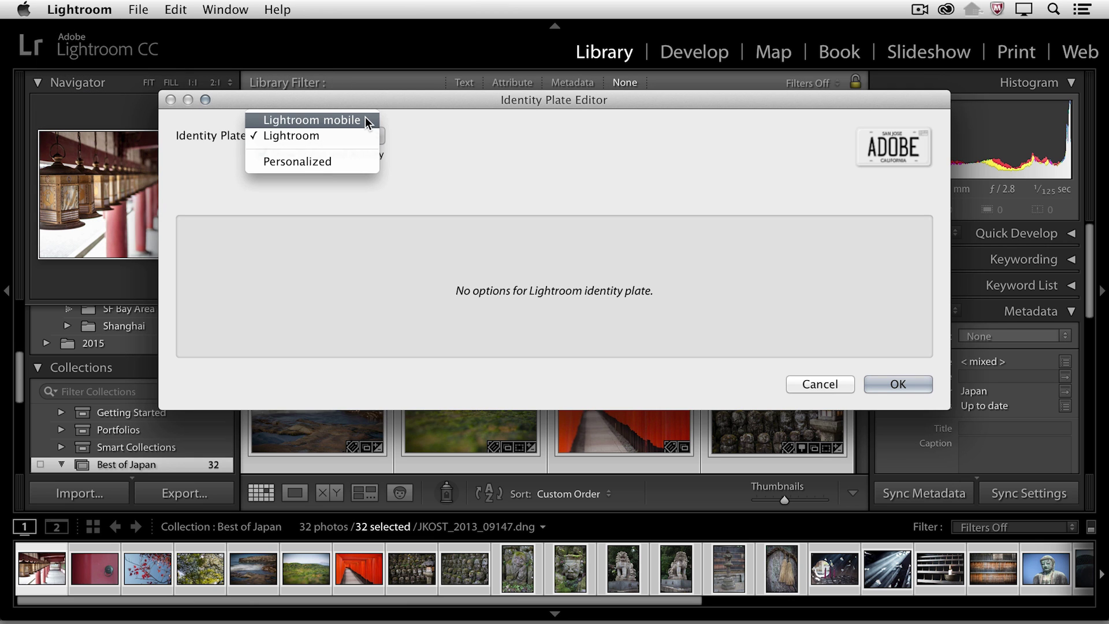
left_click(362, 162)
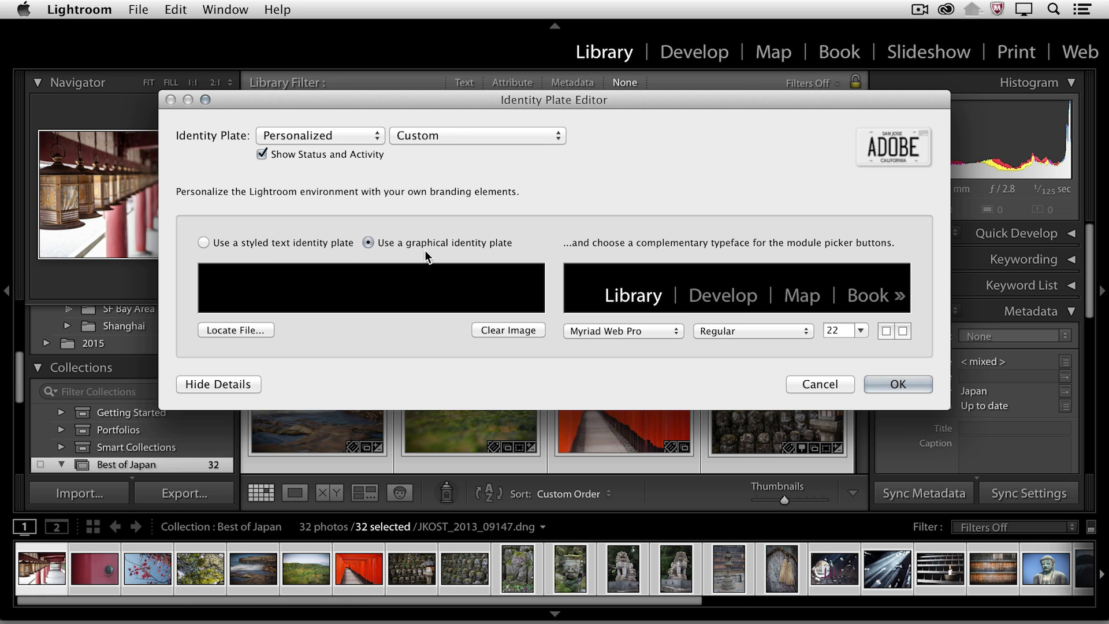
left_click(203, 243)
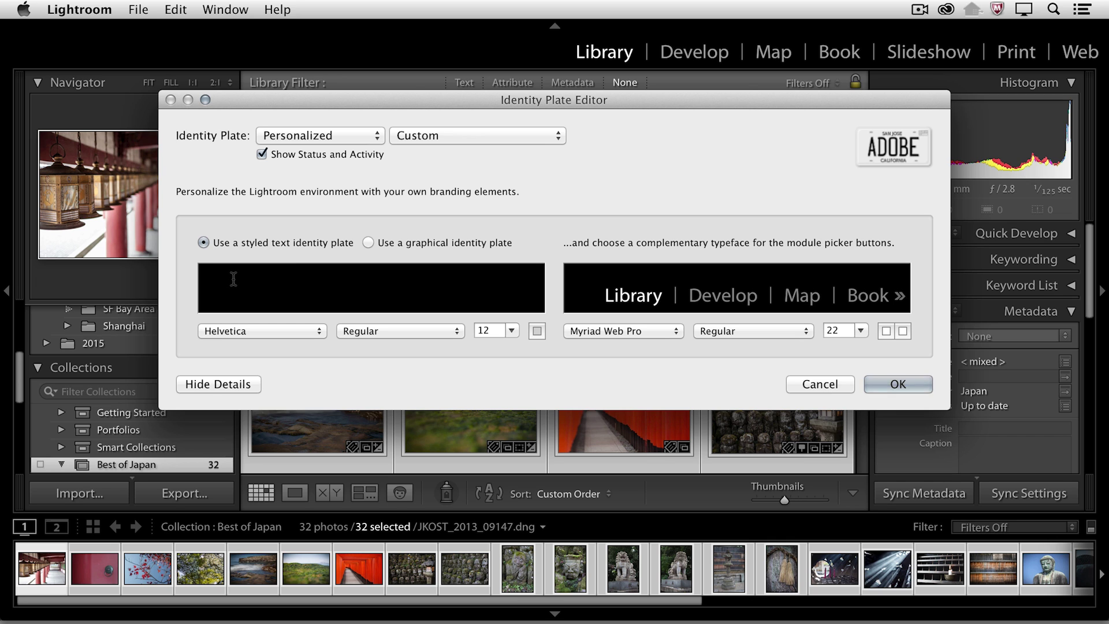
Type 'photography by' plus the photographer's name, and make the name 24 pt red
type("photography by julieanne kost")
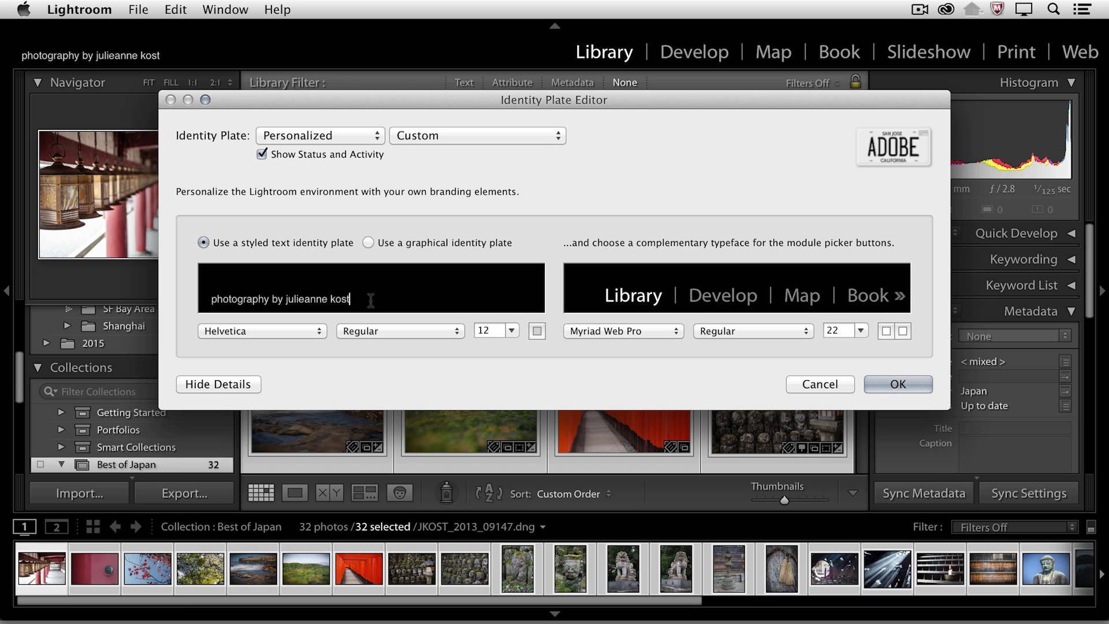
left_click_drag(360, 299, 288, 298)
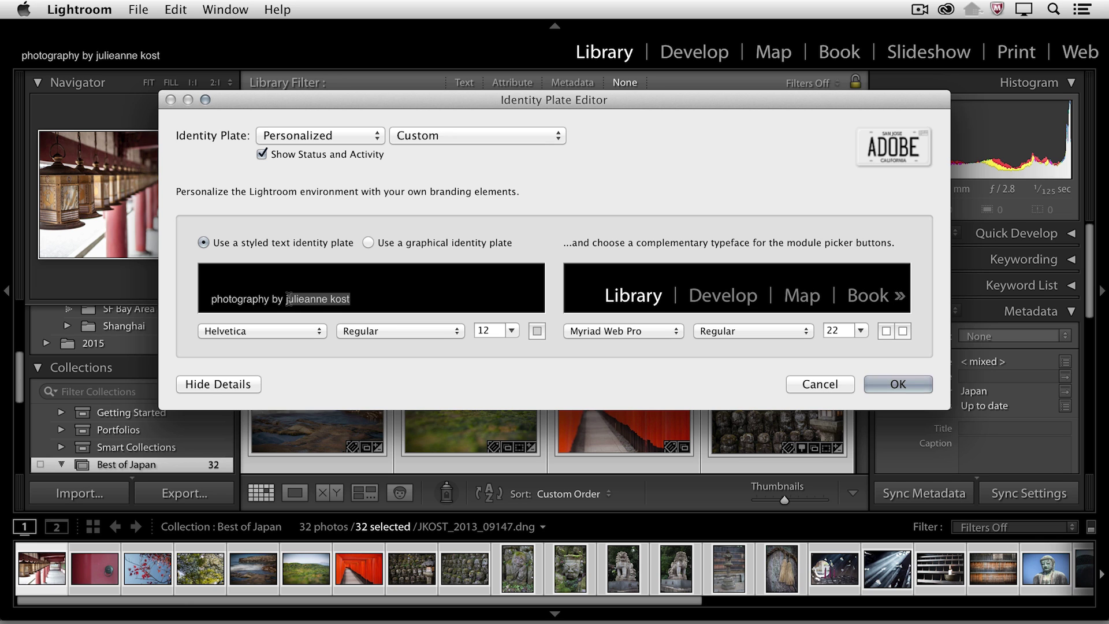
left_click(510, 332)
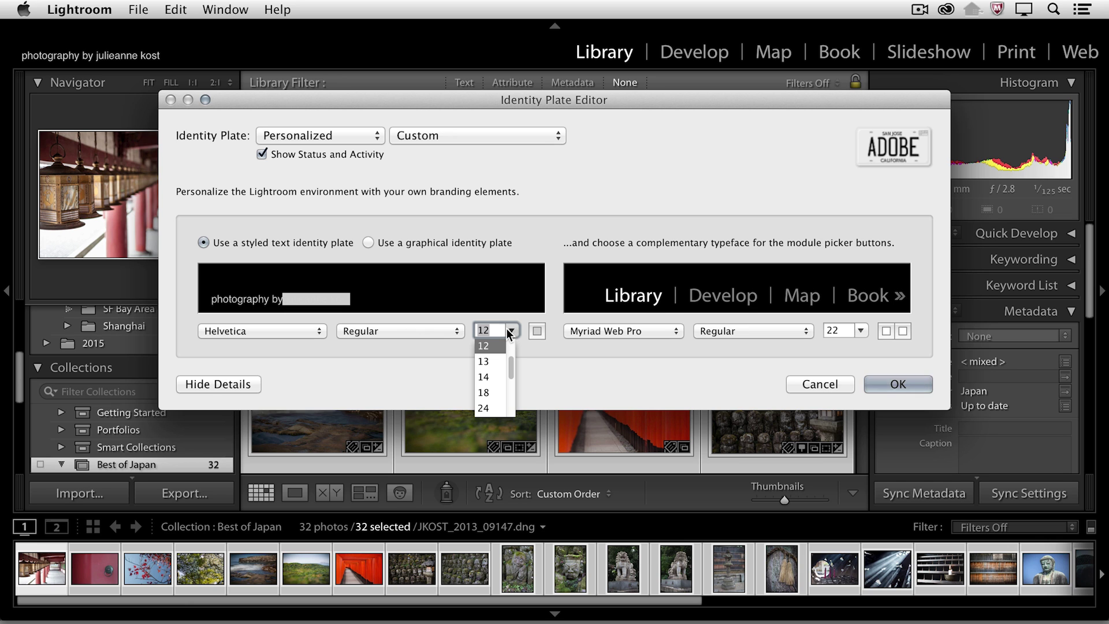
left_click(491, 376)
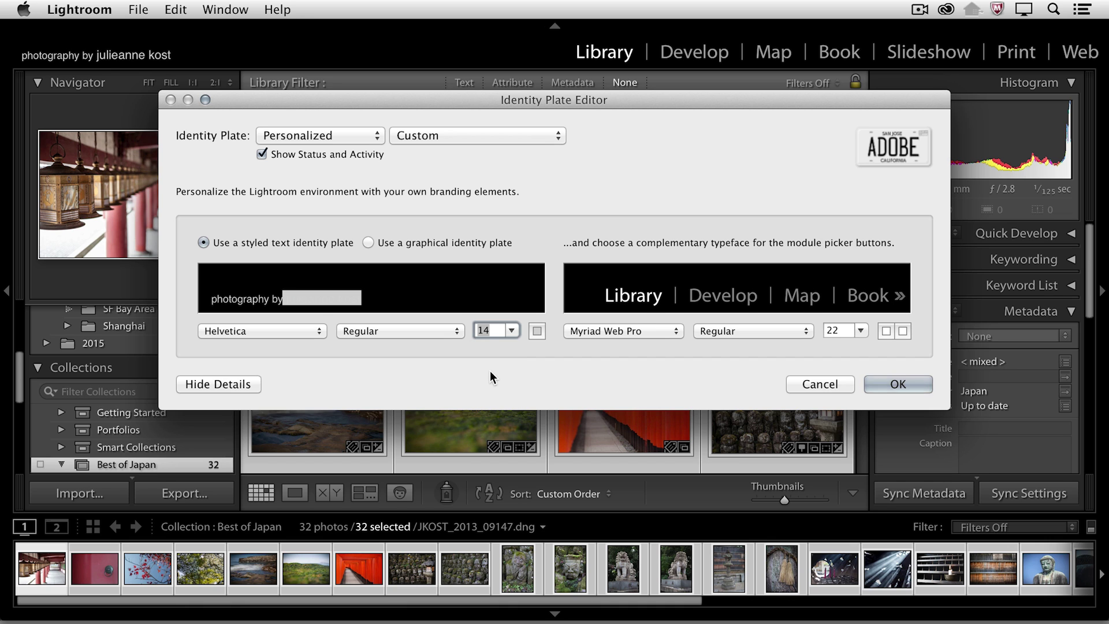
left_click(512, 331)
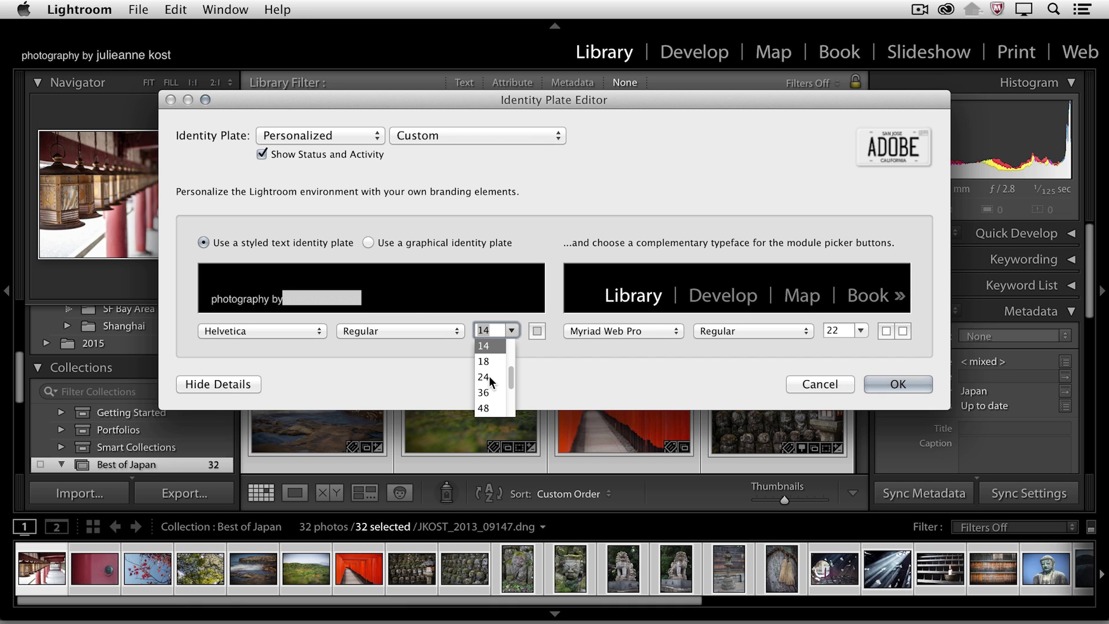
left_click(489, 376)
left_click(537, 331)
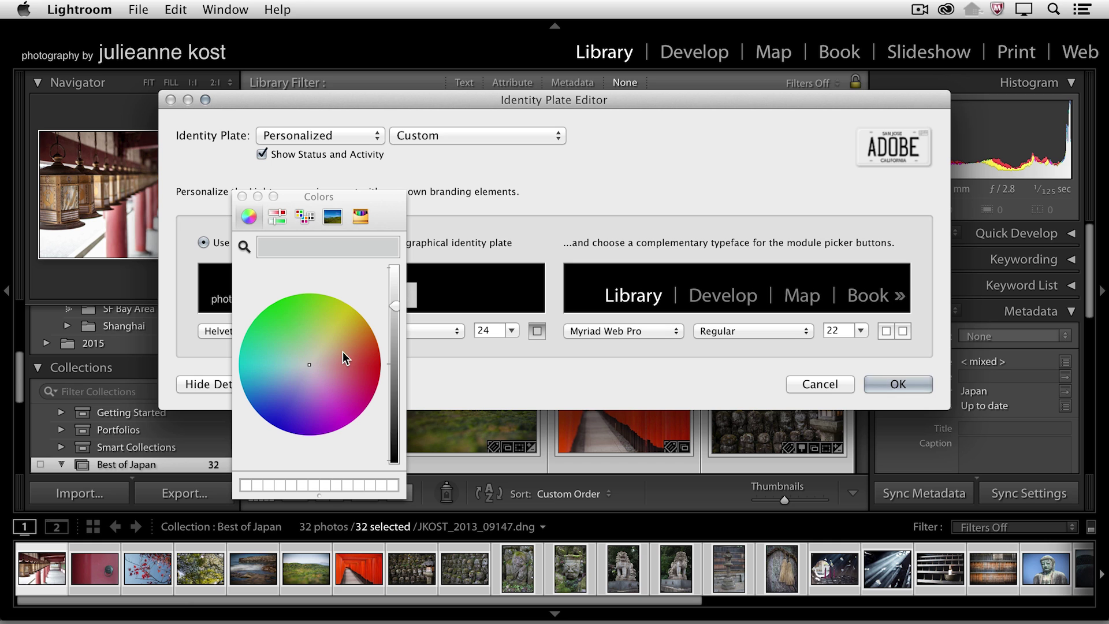
left_click_drag(343, 358, 381, 365)
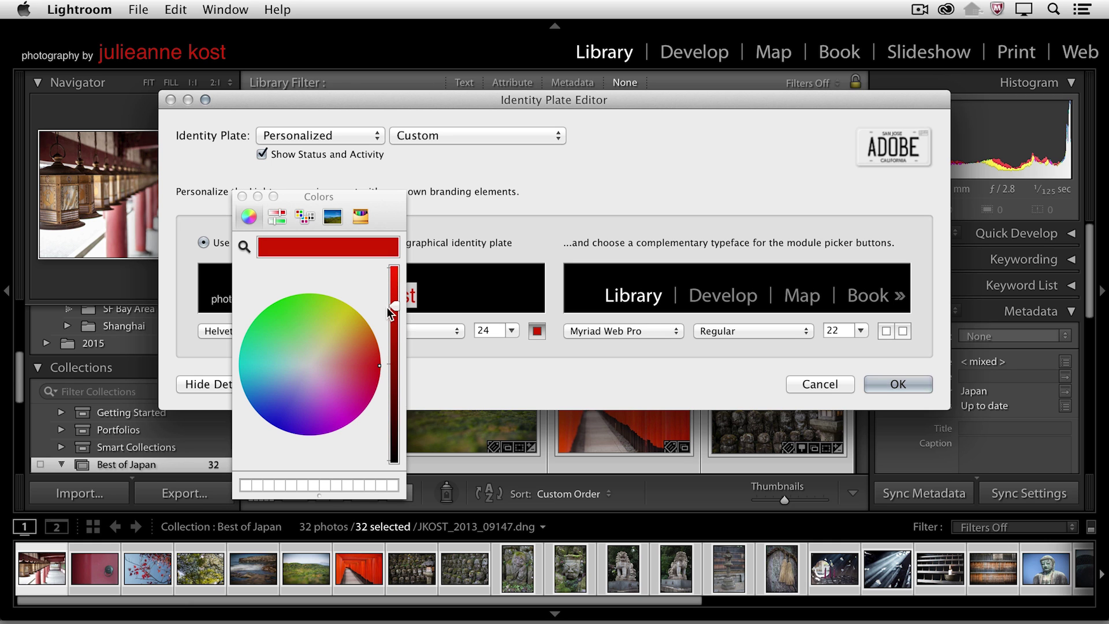
left_click(242, 197)
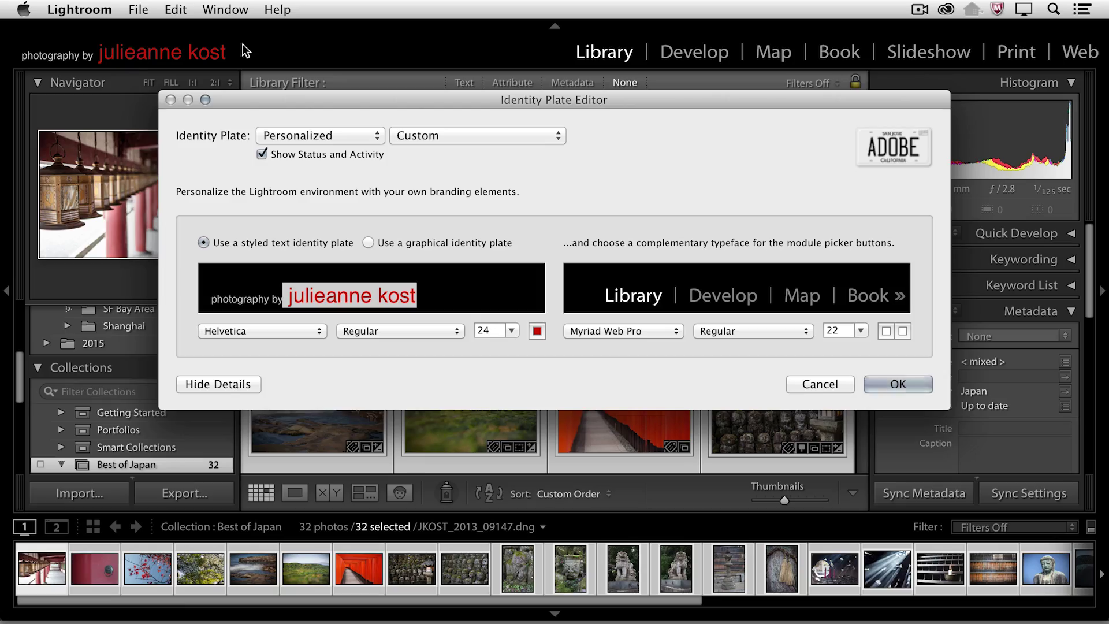
Save the red text plate as a 'PB' preset named after the photographer, then select a graphical plate
left_click(471, 135)
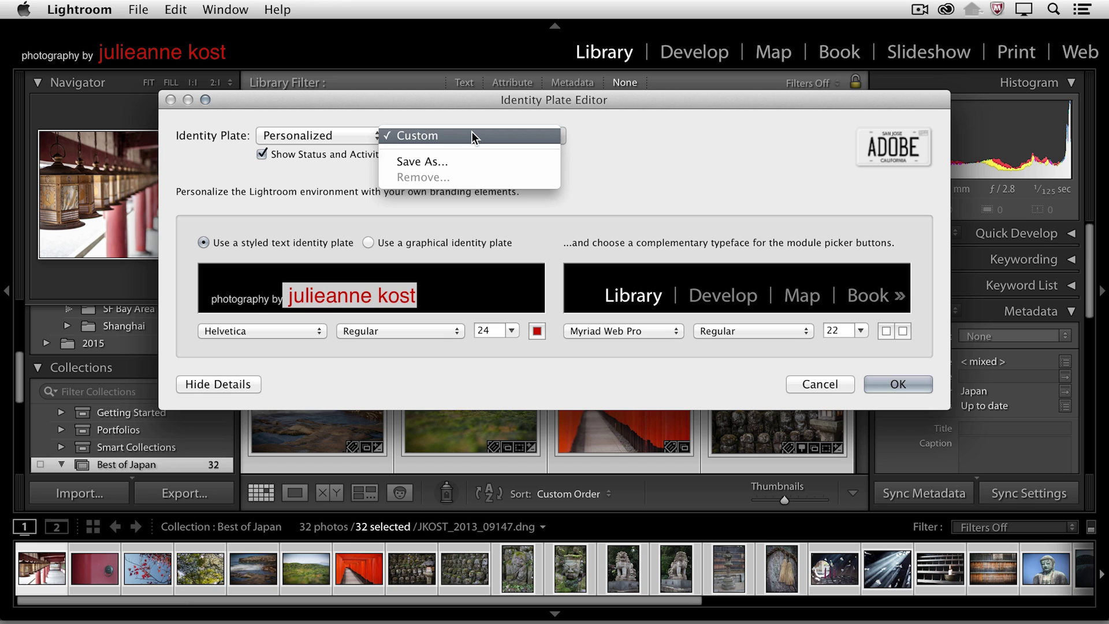
left_click(471, 163)
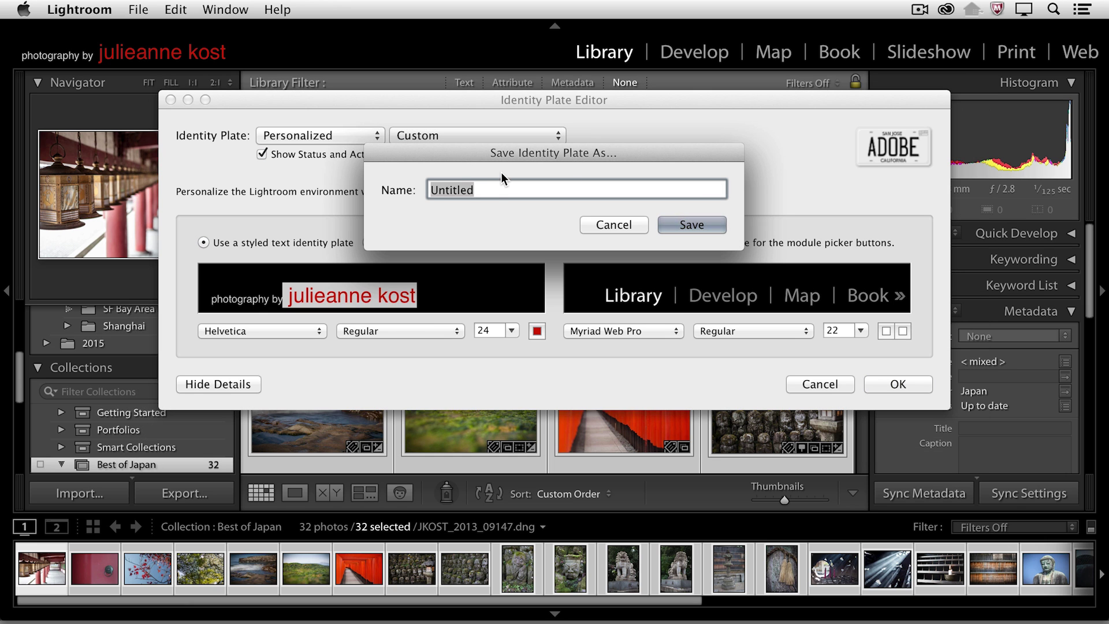
type("PB jkost")
left_click(691, 229)
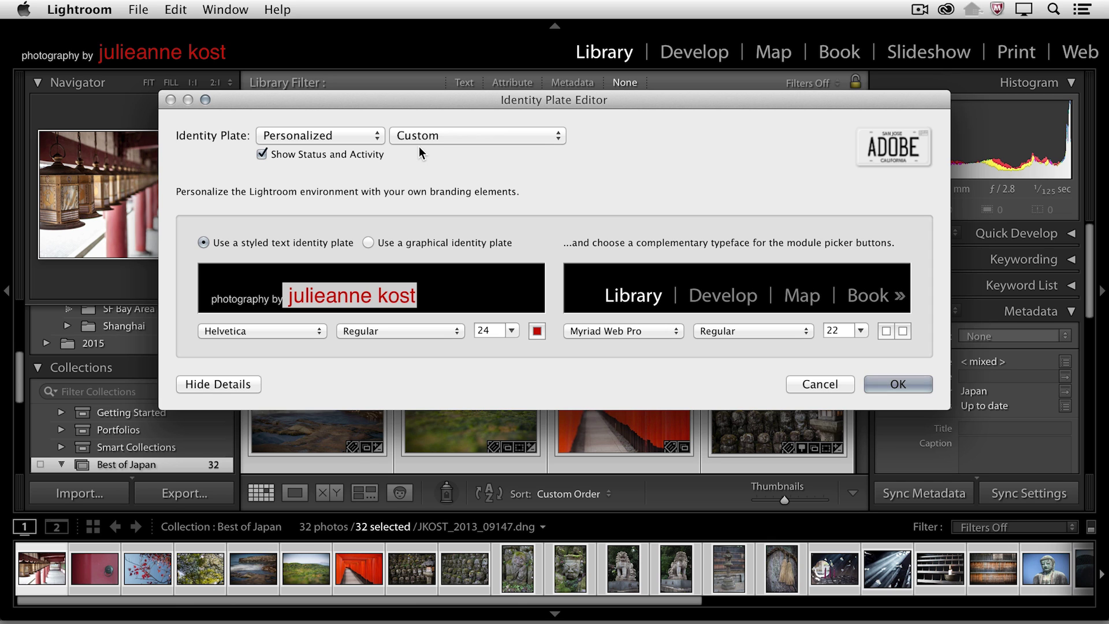
left_click(368, 243)
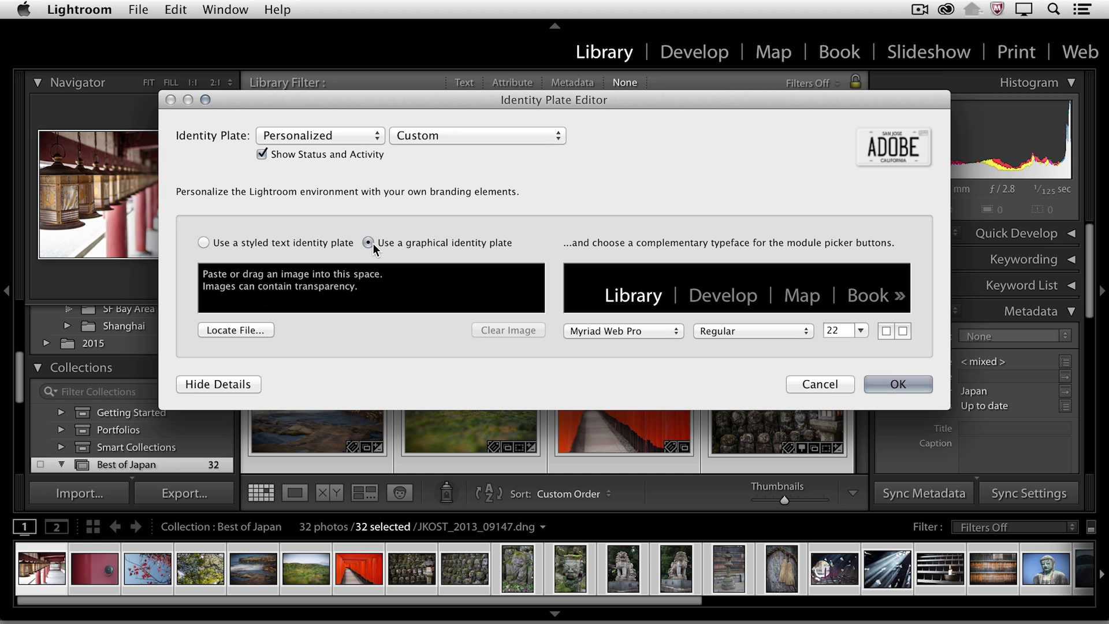
Load LogoBlue.psd from ImageVault as the graphical identity plate image
left_click(250, 327)
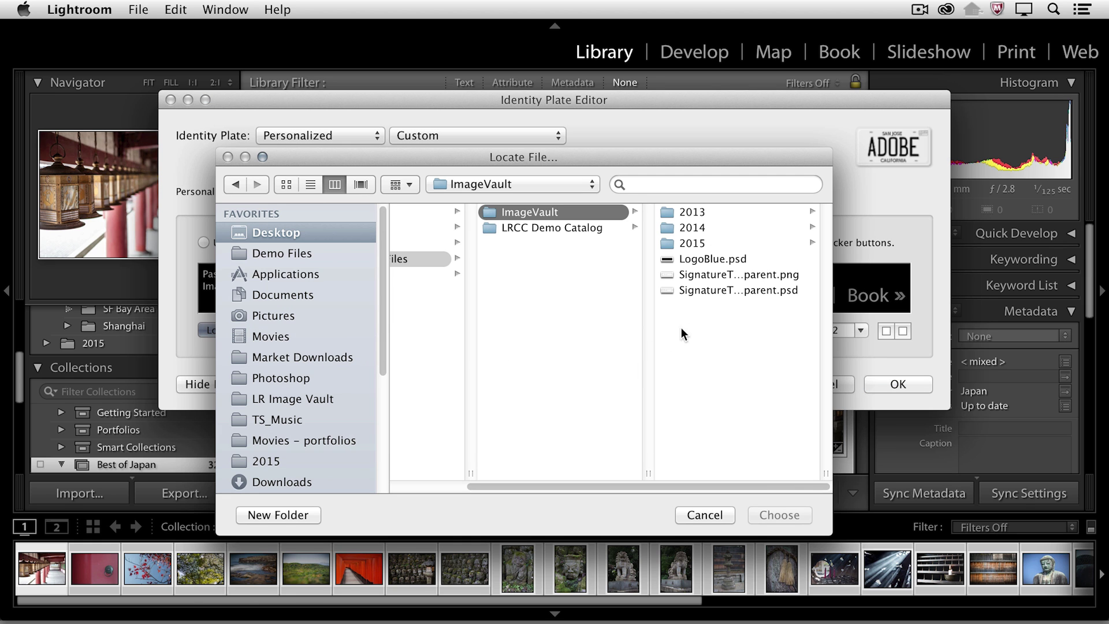
left_click(723, 258)
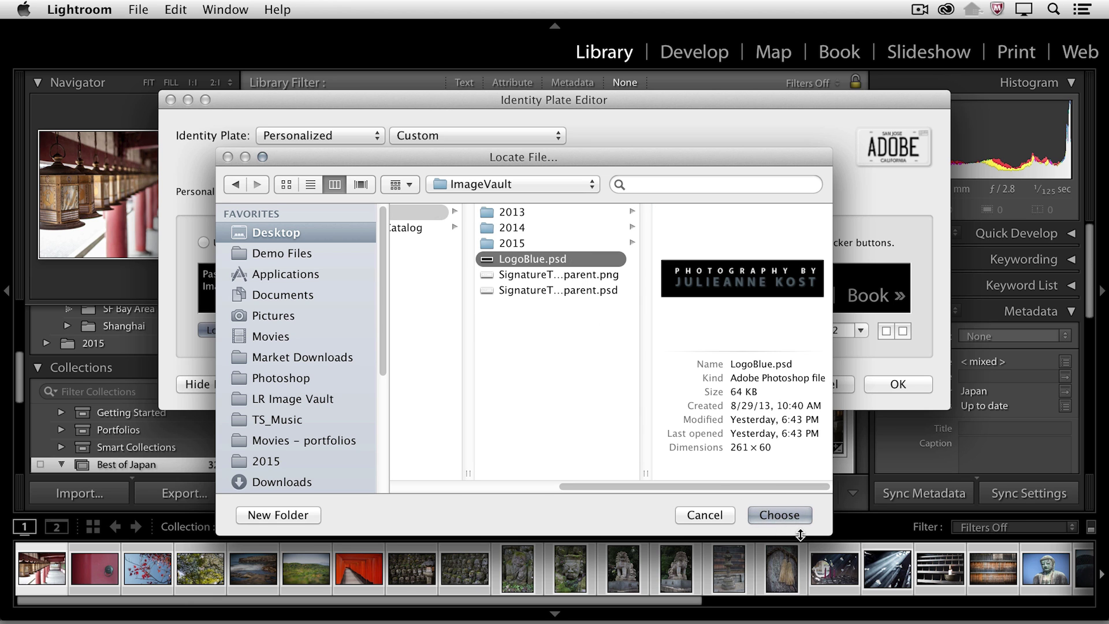
left_click(795, 516)
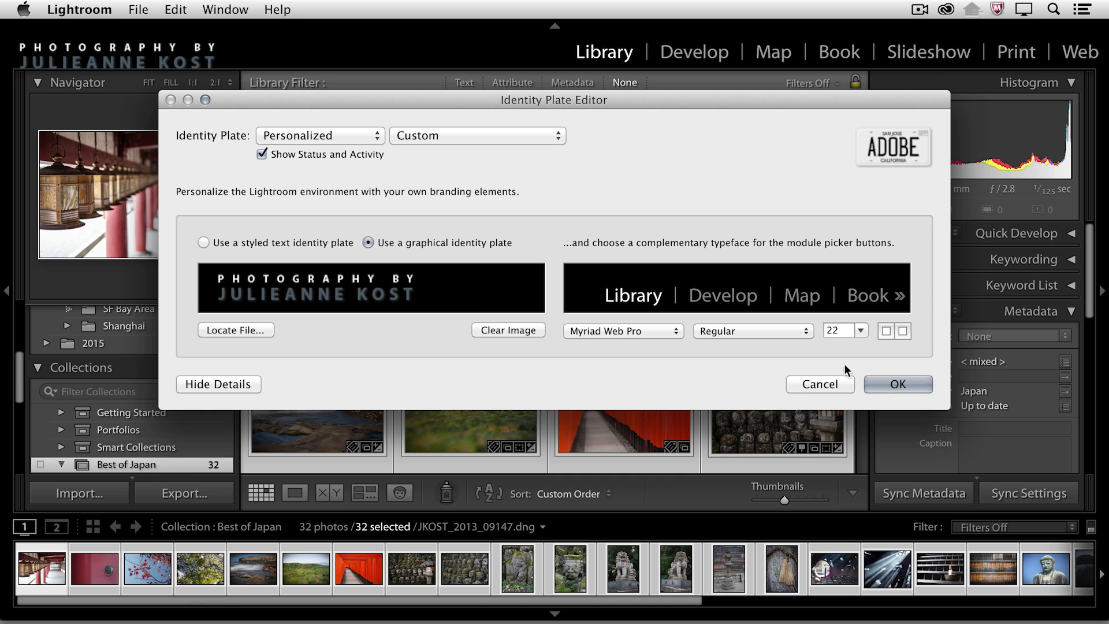
left_click(494, 137)
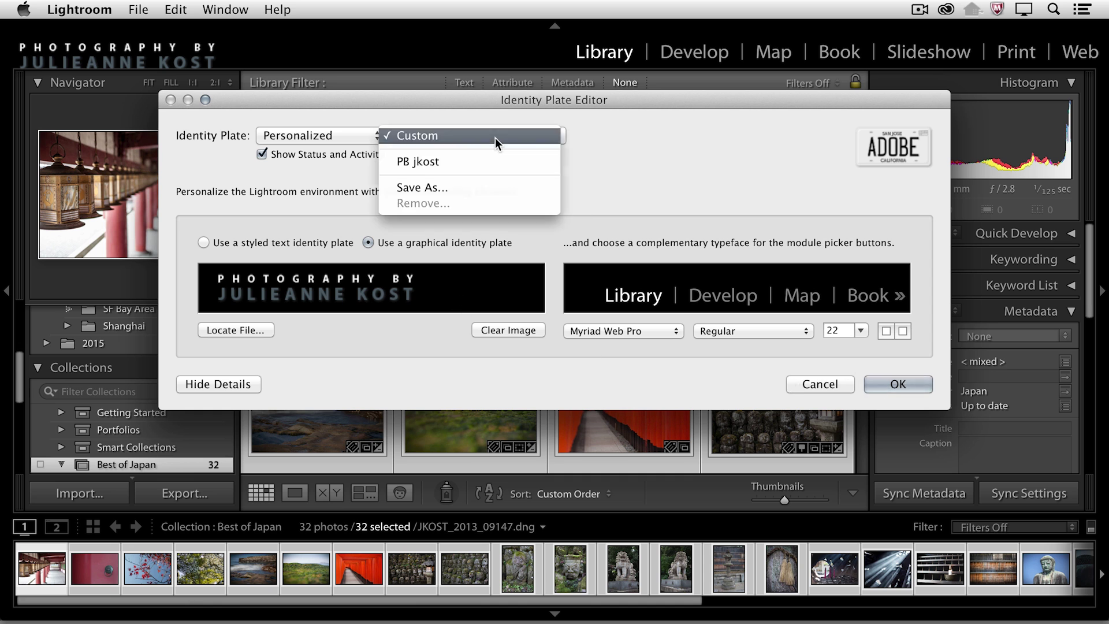
Save the graphical logo plate as a preset named 'Logo'
left_click(483, 187)
type("Logo")
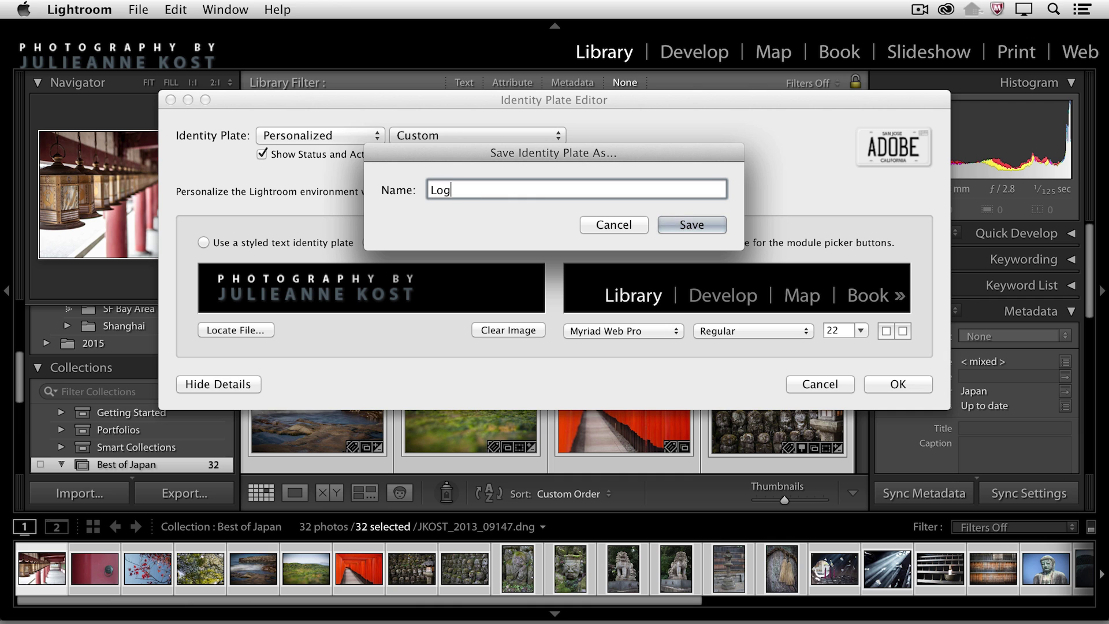
left_click(696, 224)
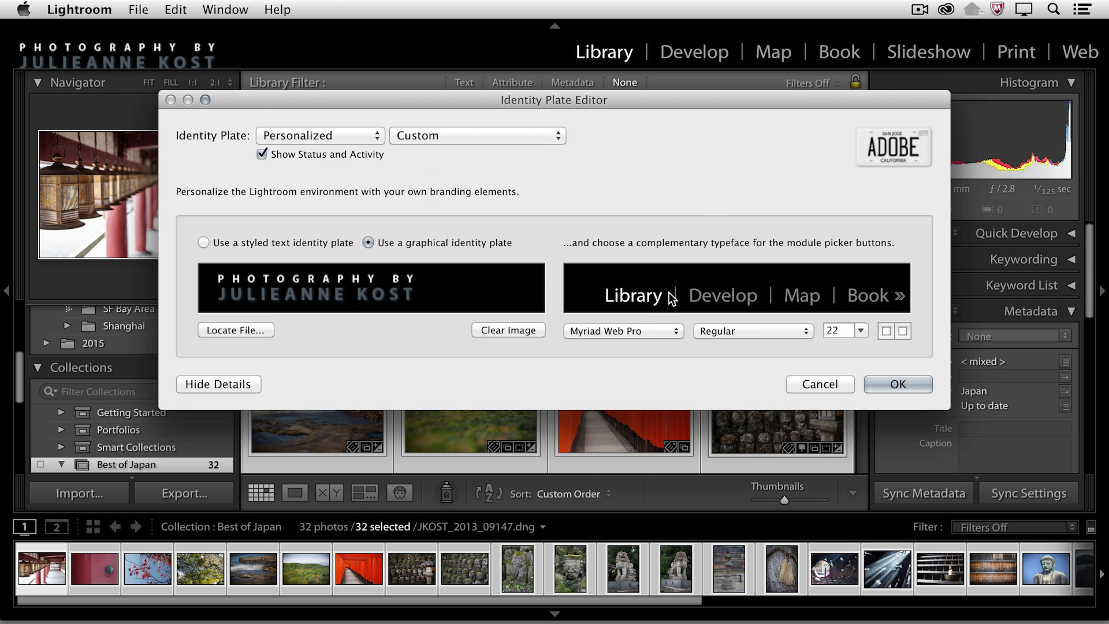
Select the saved red styled-text preset and apply it as the header identity plate
left_click(468, 137)
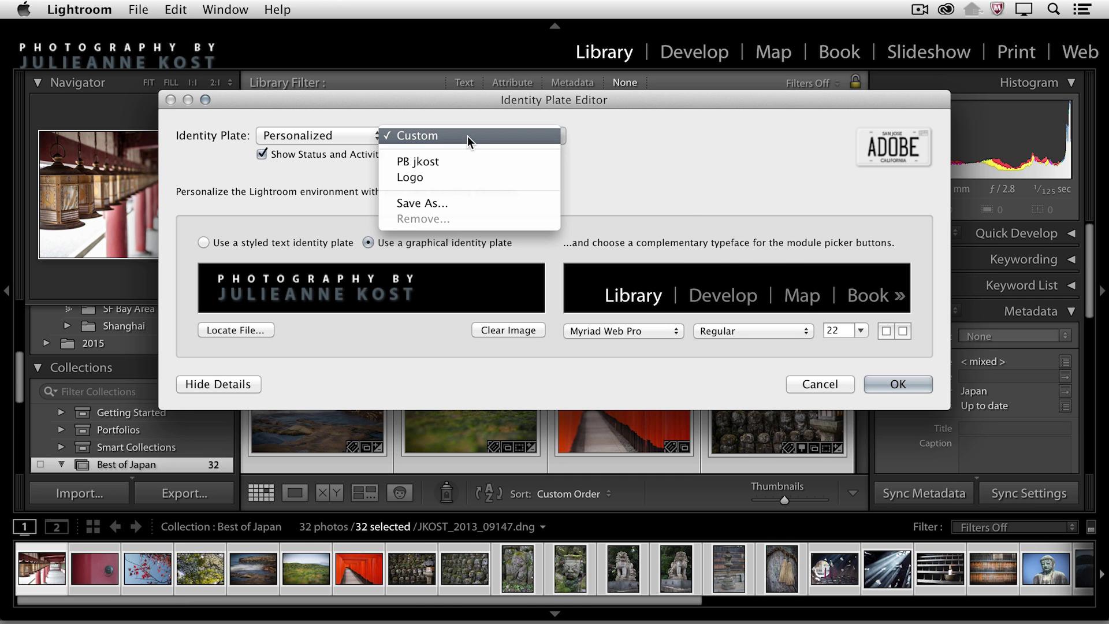
left_click(466, 160)
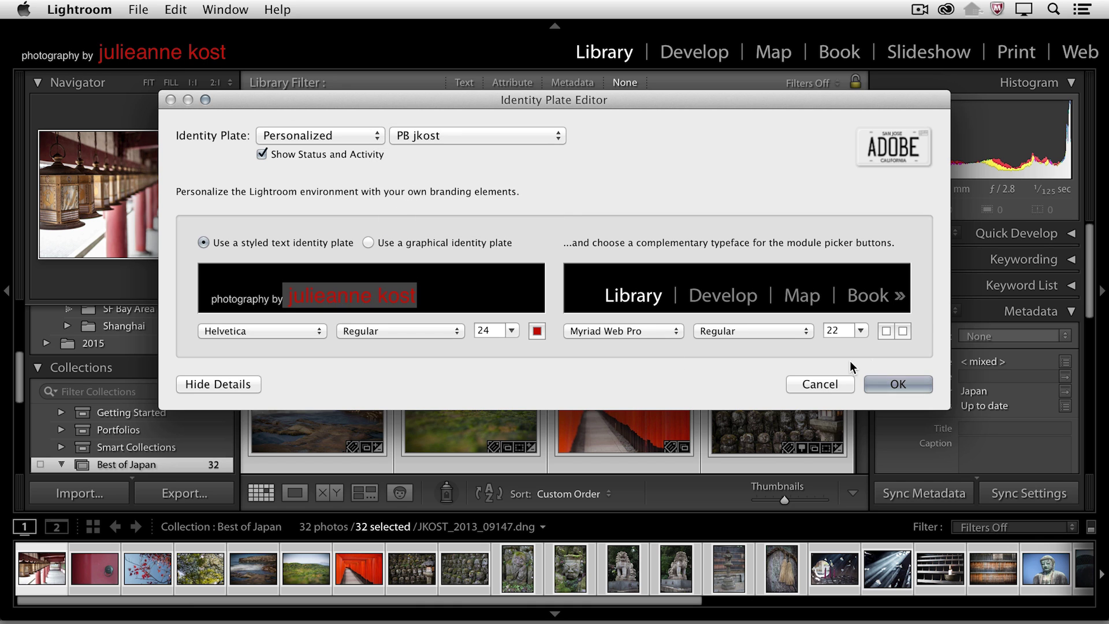
left_click(898, 384)
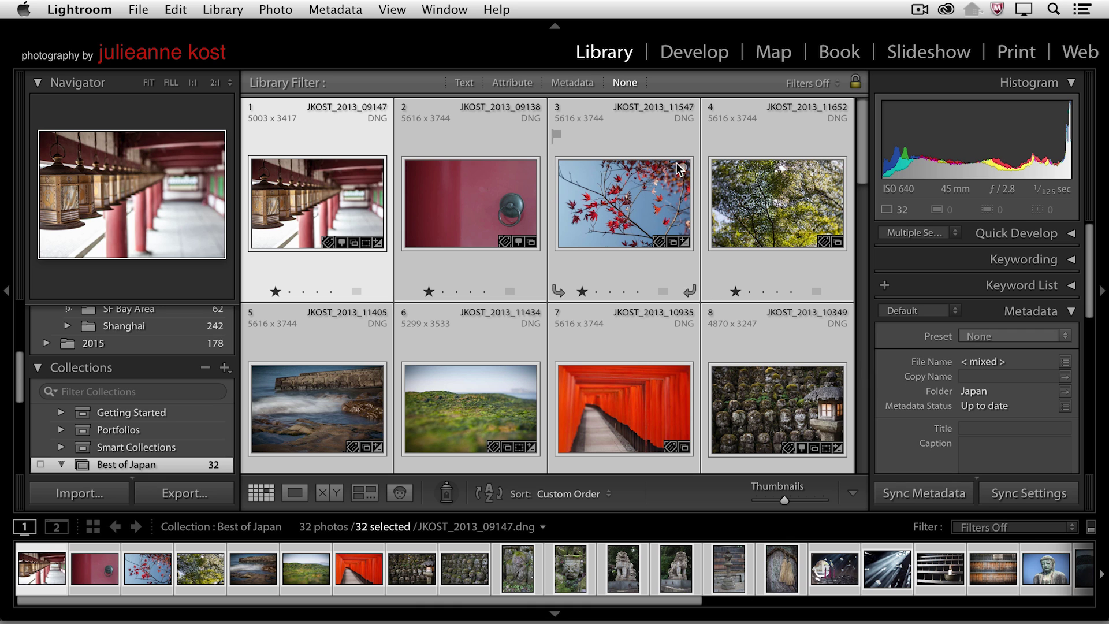
In Slideshow, show the identity plate on slides at 70% opacity and 44% scale
left_click(906, 53)
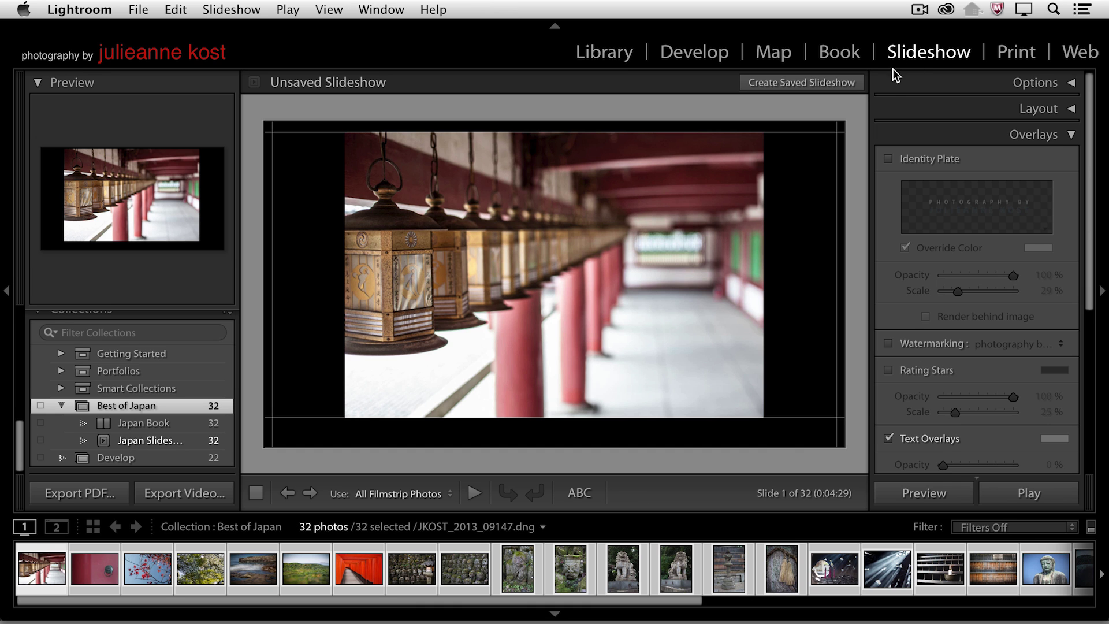
left_click(888, 159)
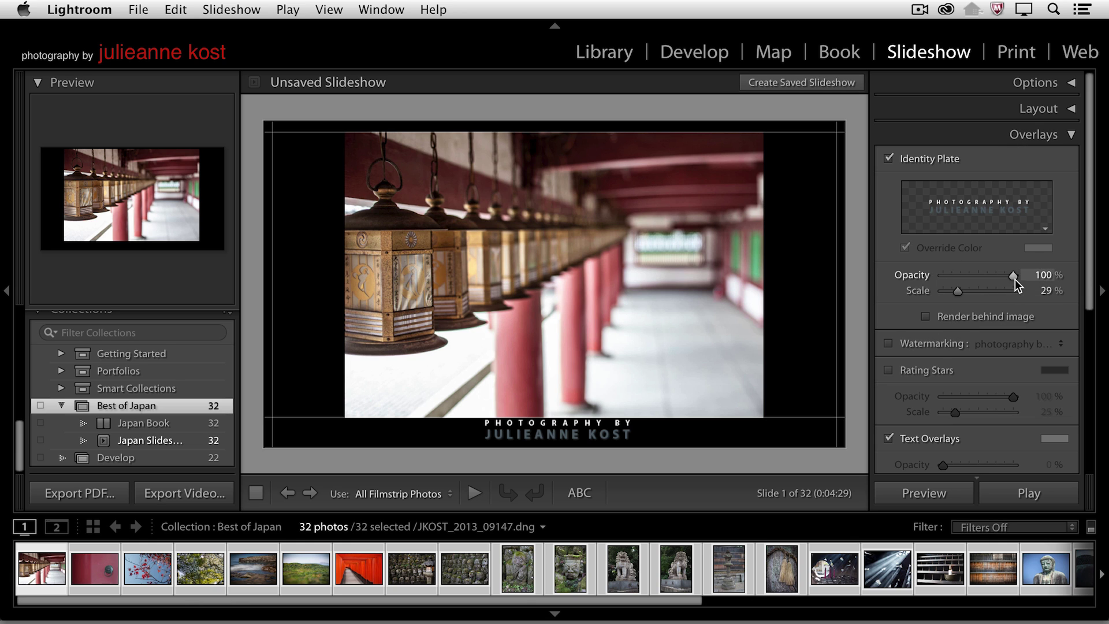
left_click_drag(1013, 276, 970, 292)
mouse_move(578, 405)
left_mouse_down()
mouse_move(564, 403)
mouse_move(465, 225)
mouse_move(553, 199)
mouse_move(766, 188)
mouse_move(658, 344)
mouse_move(577, 384)
mouse_move(583, 425)
mouse_move(594, 419)
left_mouse_up()
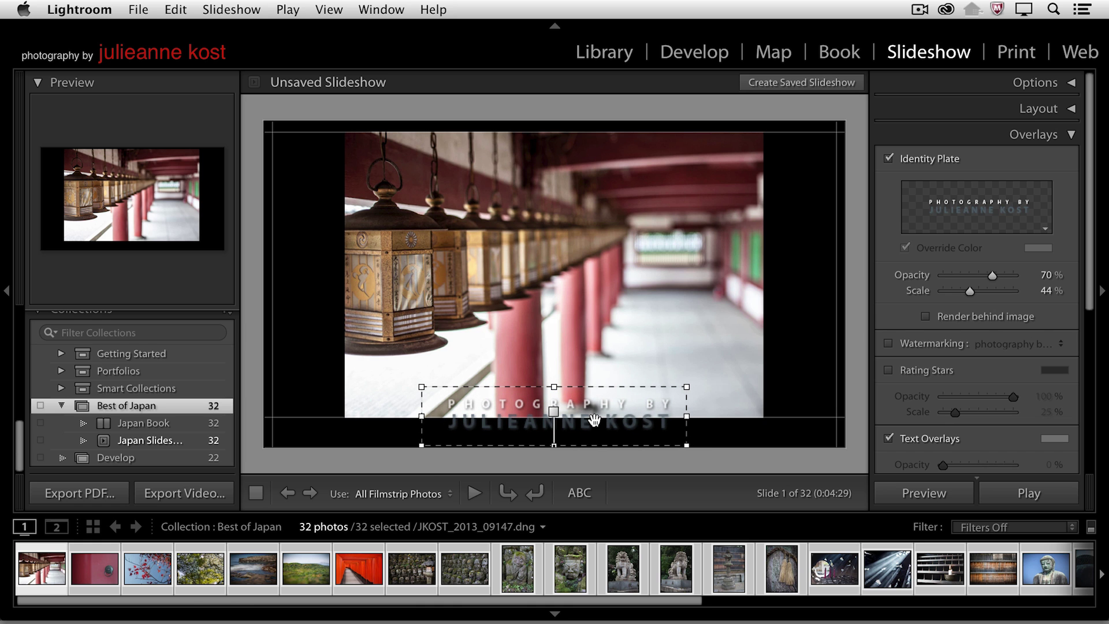
left_click(1017, 53)
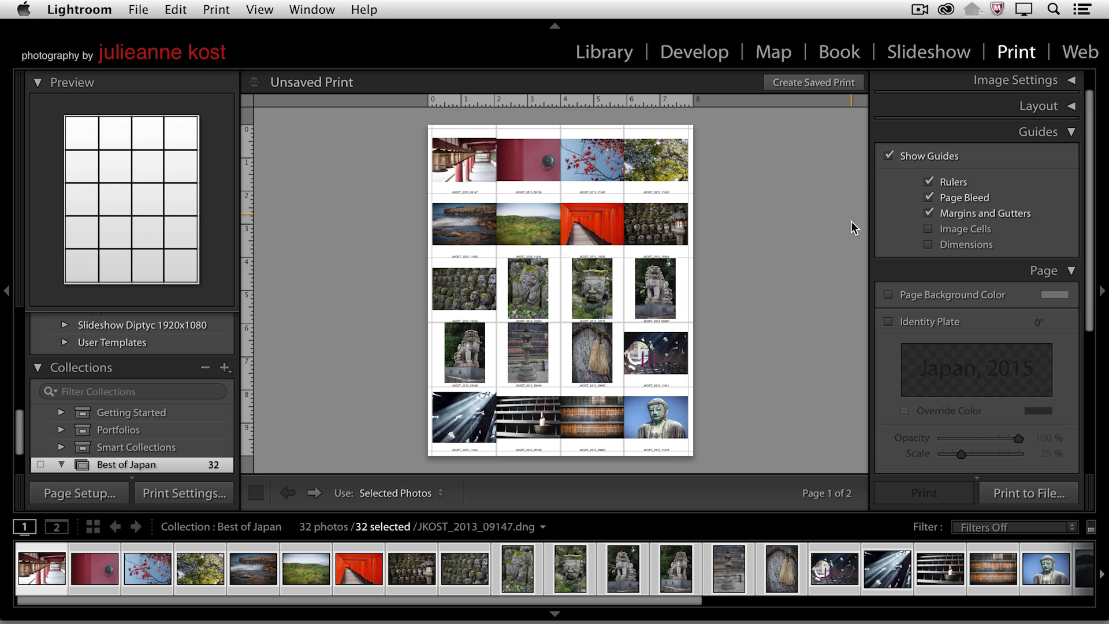
Add the 'Japan, 2015' identity plate to the print page, apply Proof watermarks, and lower the top margin
scroll(965, 237, "down", 3)
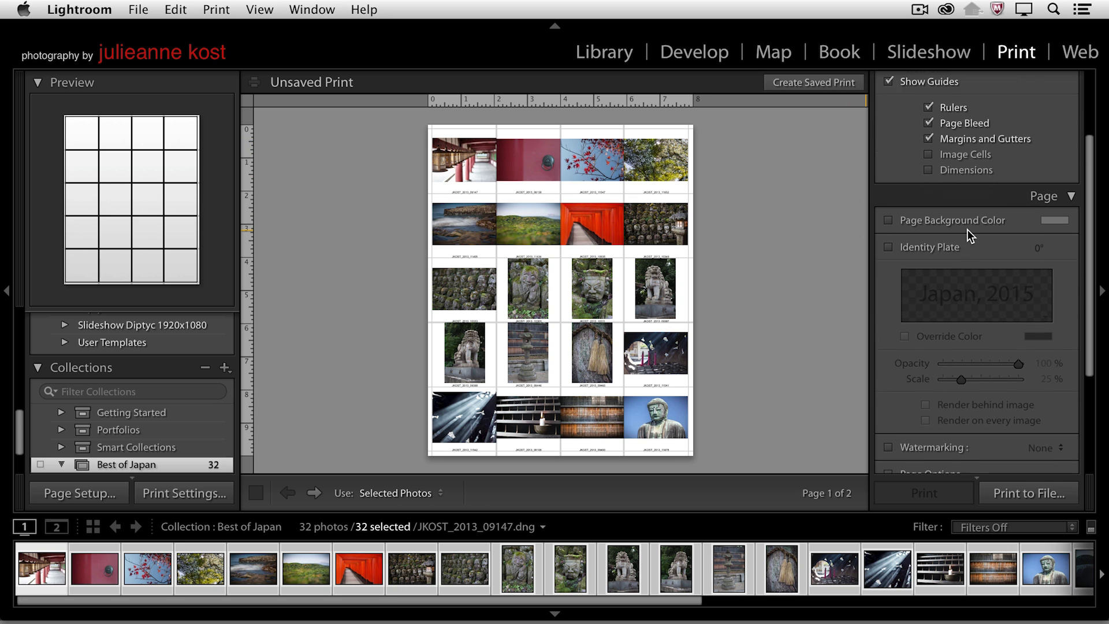
left_click(888, 234)
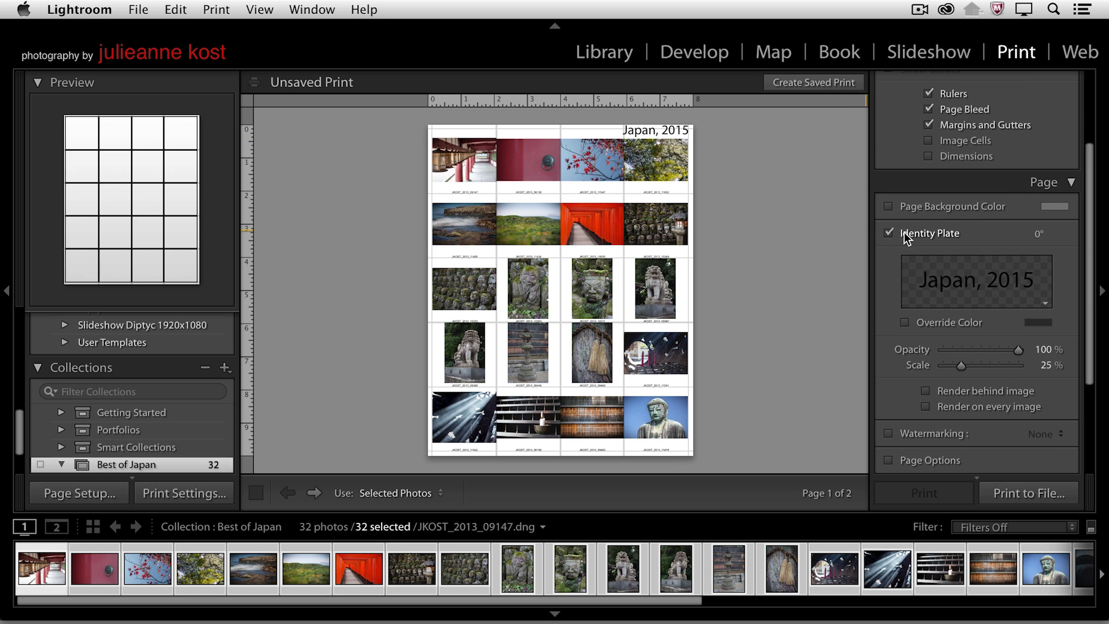
left_click(889, 433)
left_click(1040, 434)
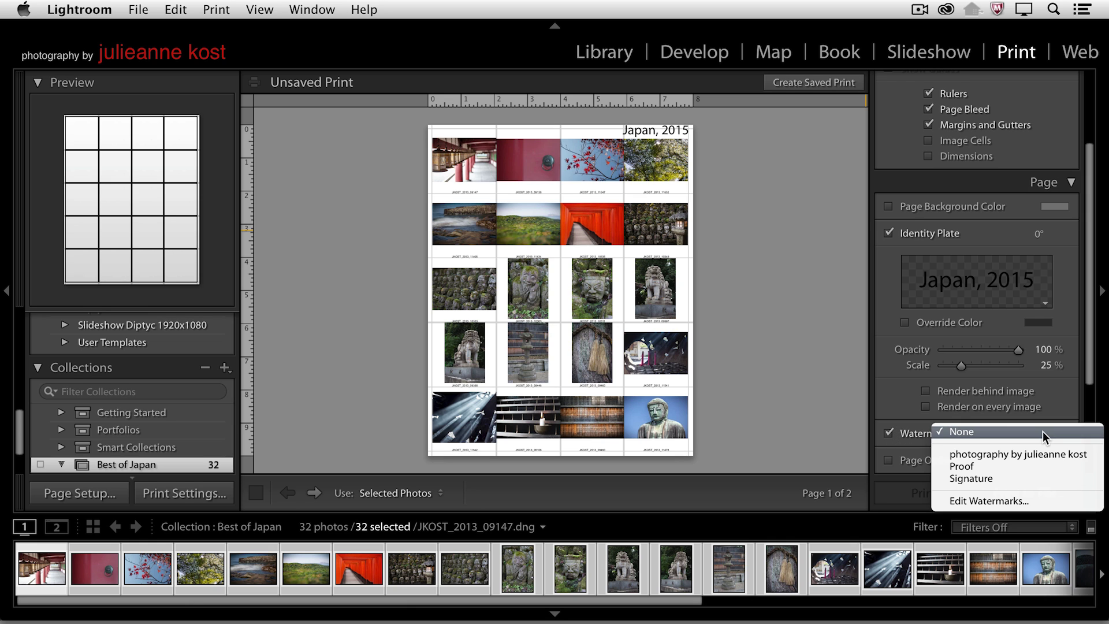
left_click(996, 465)
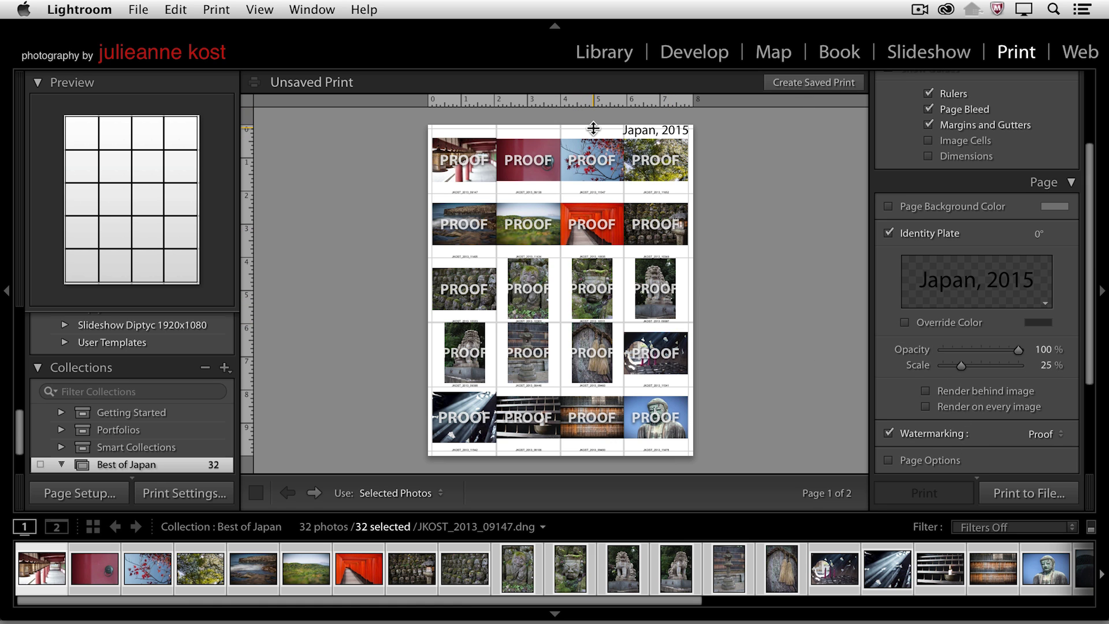
left_click_drag(593, 130, 562, 142)
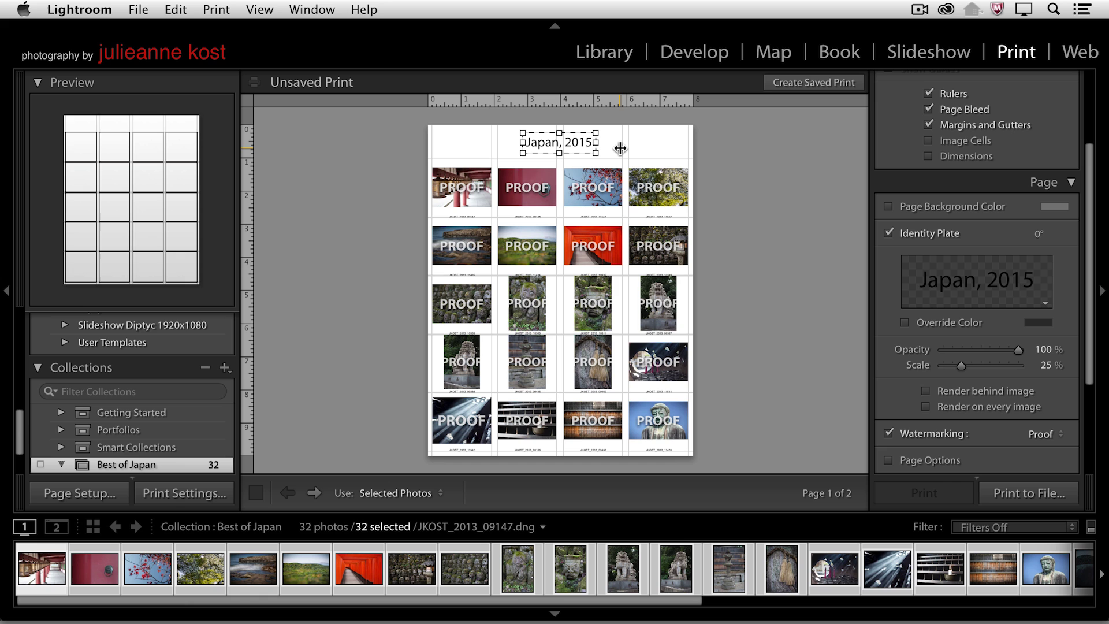
In the Web module's Site Info panel, delete the Site Title text, leaving it empty
left_click(1078, 55)
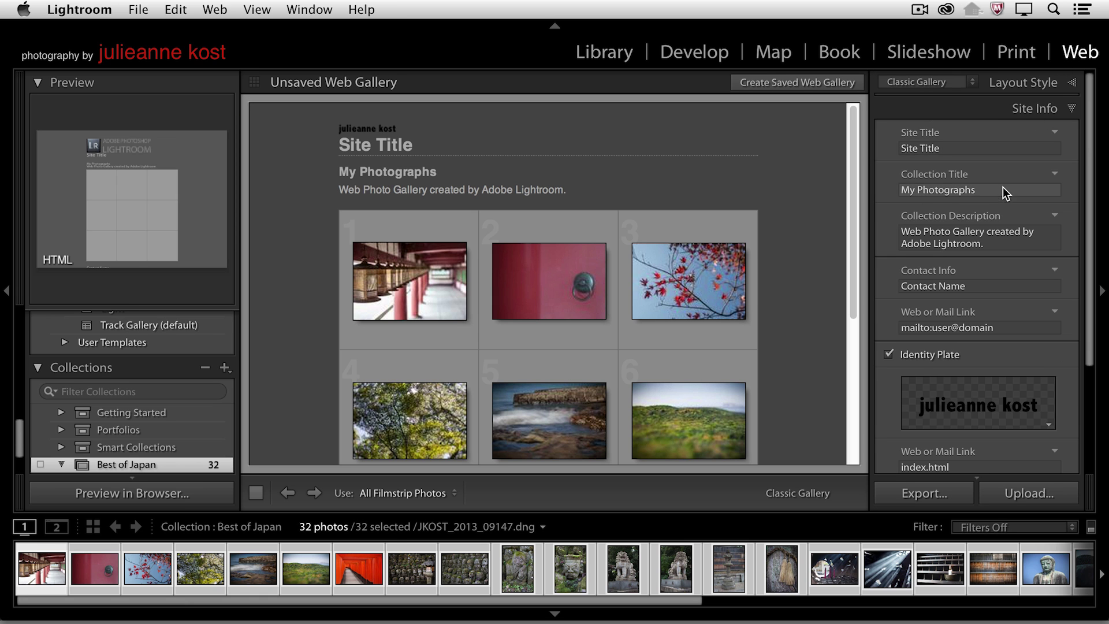
scroll(1009, 270, "down", 2)
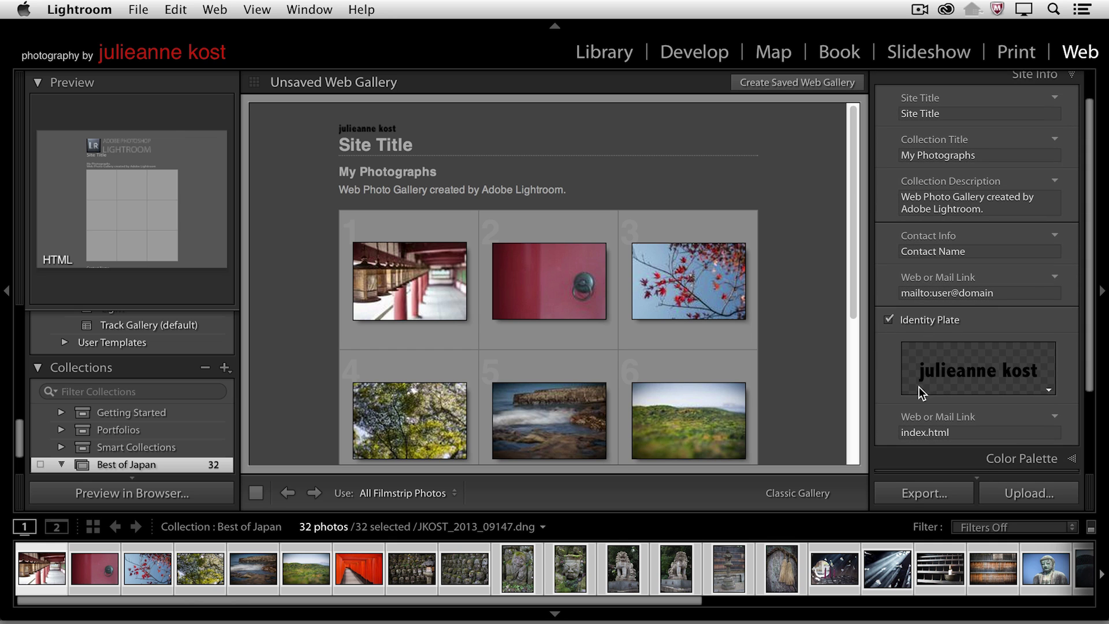
scroll(960, 364, "up", 2)
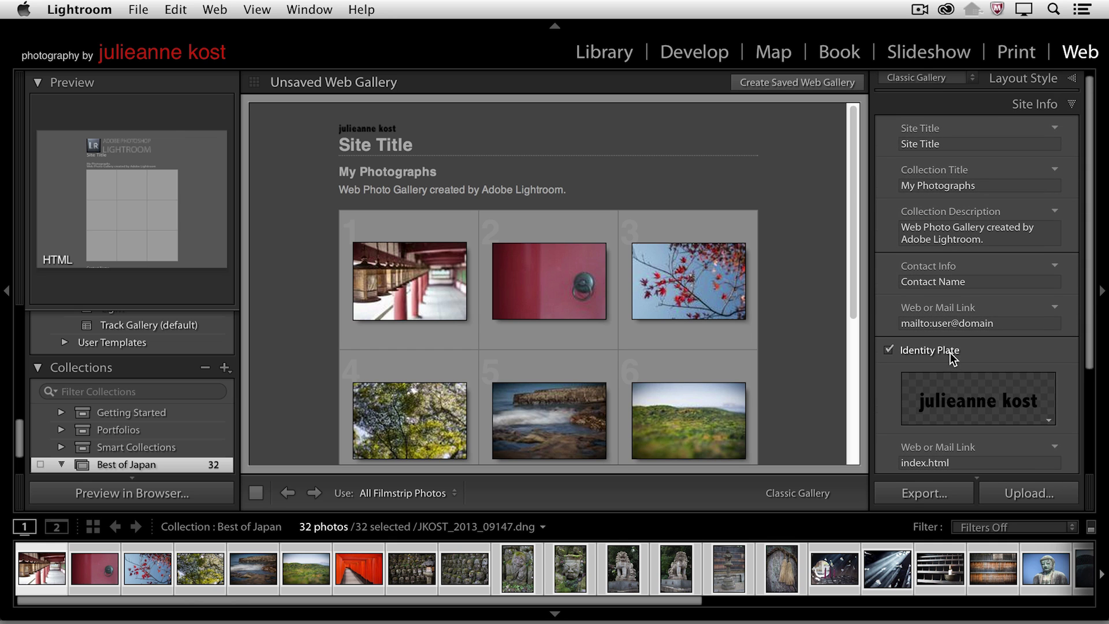
left_click(954, 147)
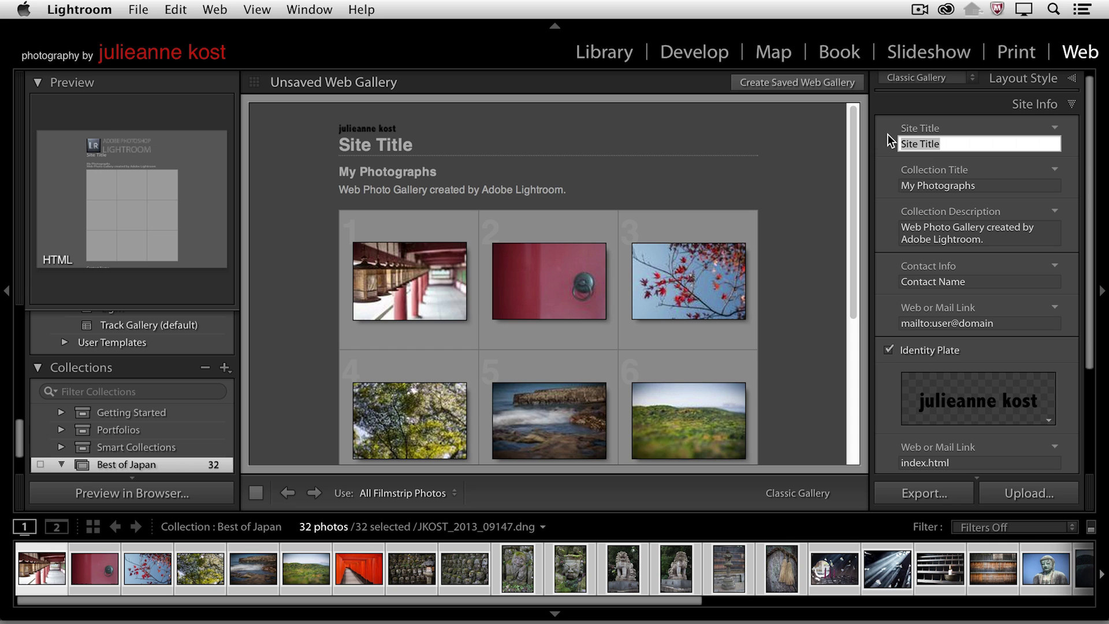
key("BackSpace")
key("Tab")
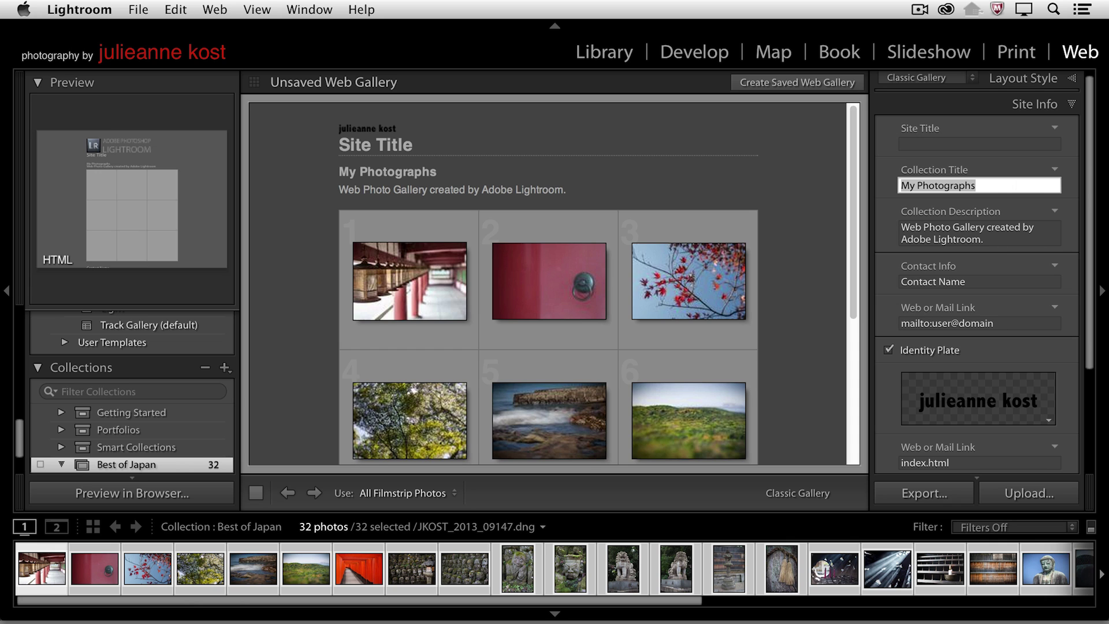